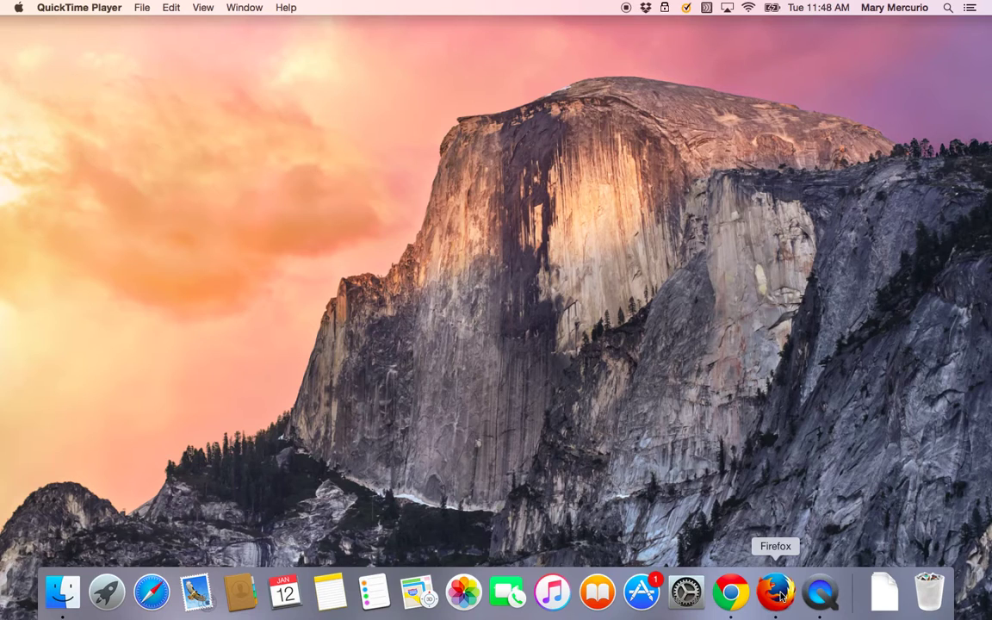
left_click(781, 594)
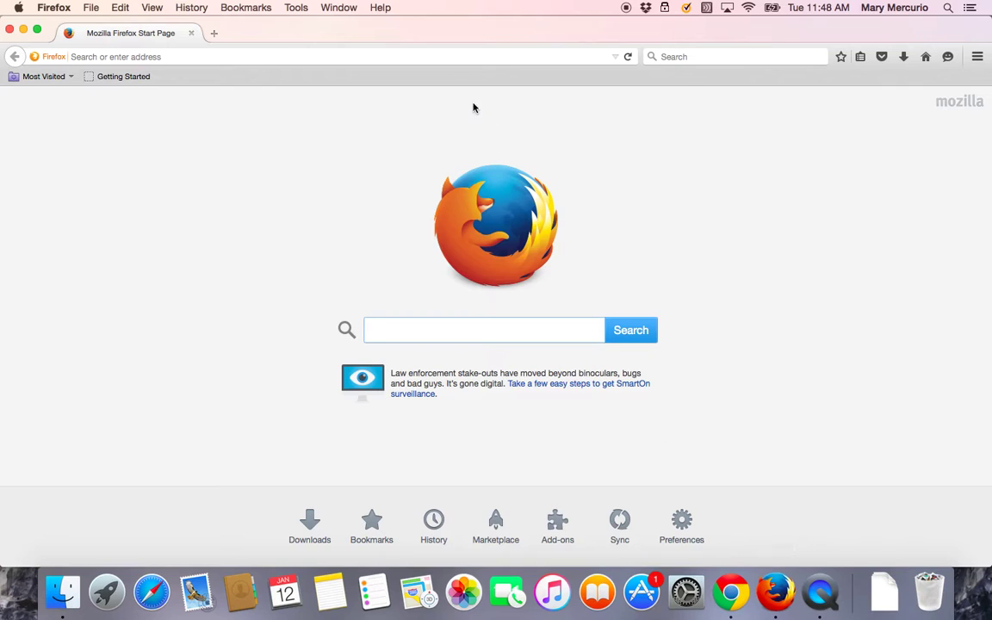
left_click(375, 53)
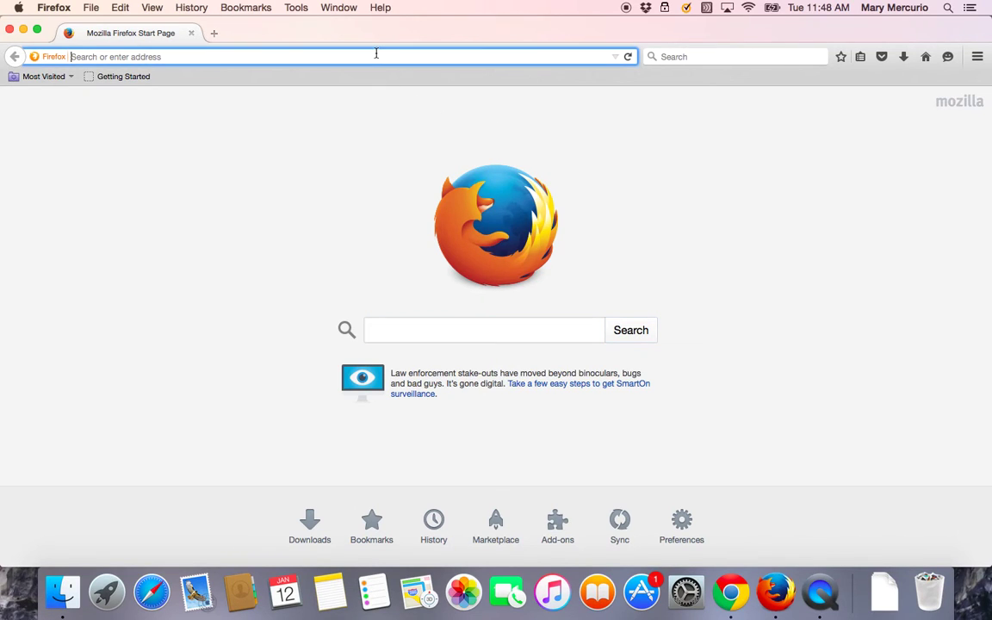
type("http")
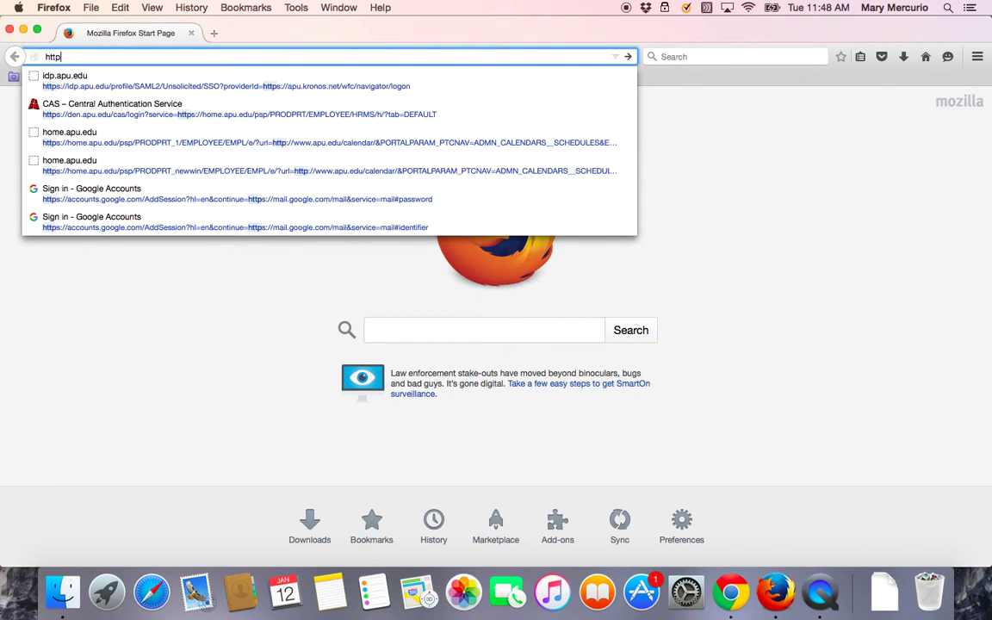
type("://")
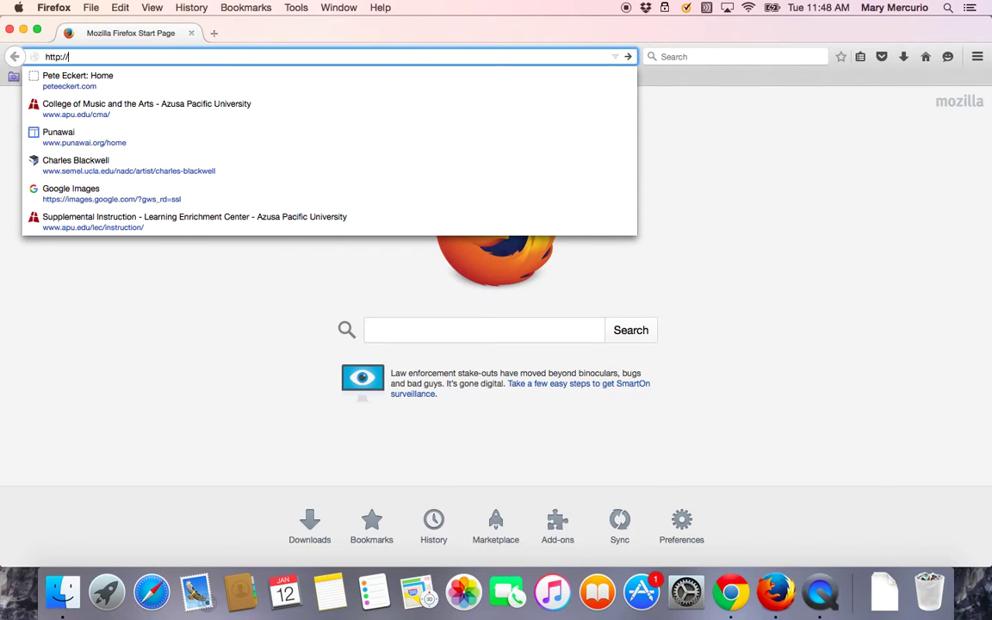
type("t")
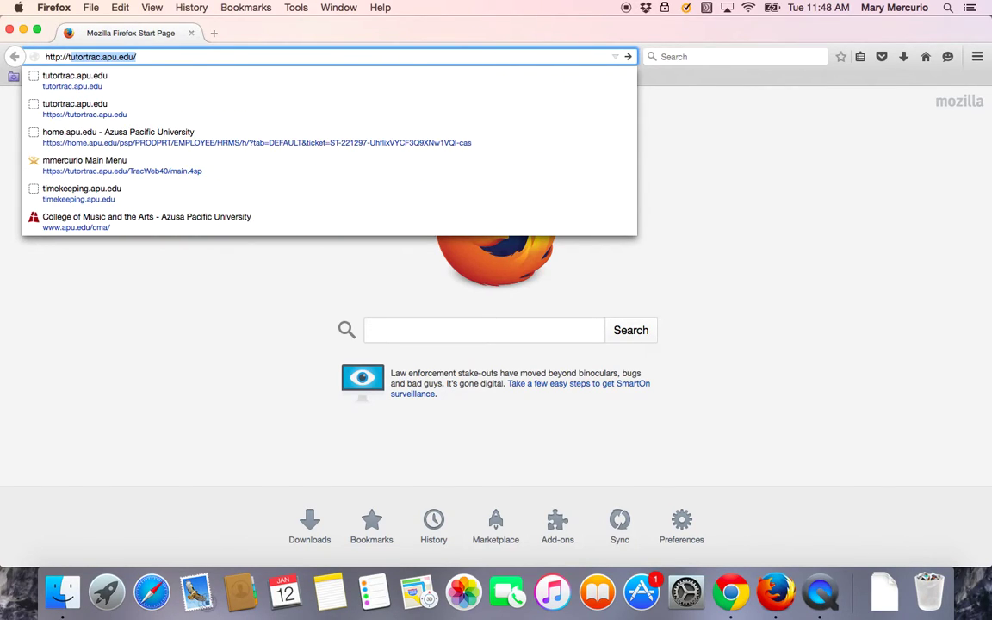
type("utort")
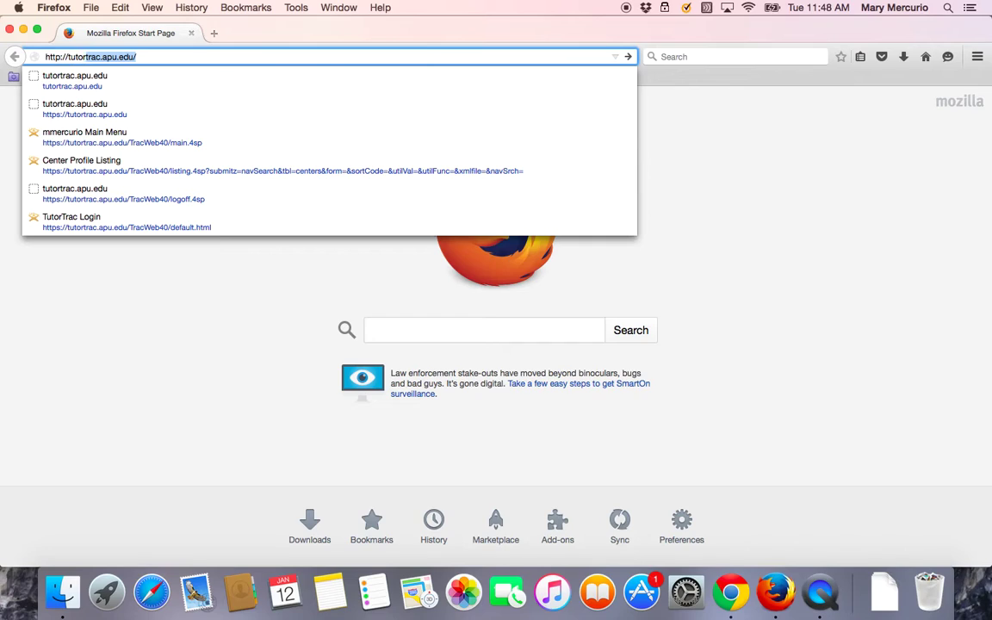
type("rac.")
type("apu")
type(".edu/")
- Load the TutorTrac login page and sign in with the student ID and password
key("Return")
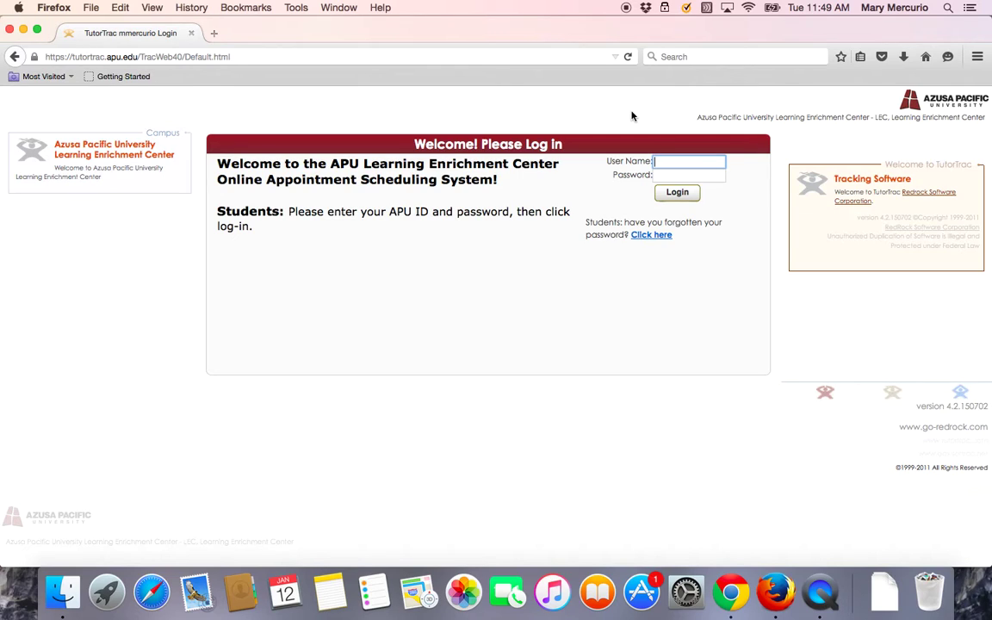
type("0023")
type("56559")
key("Tab")
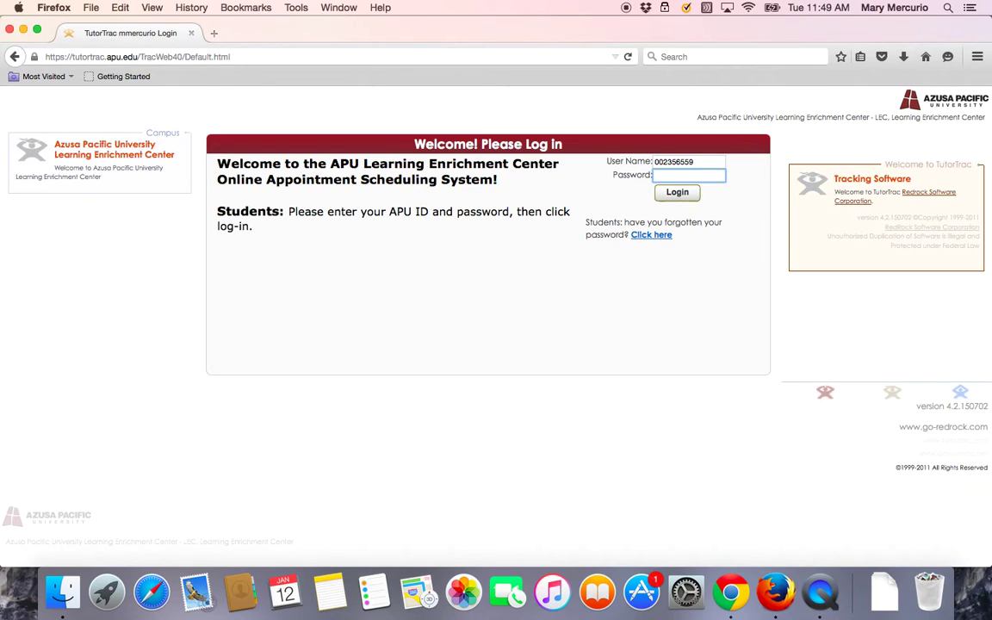
type("•••••••")
key("Return")
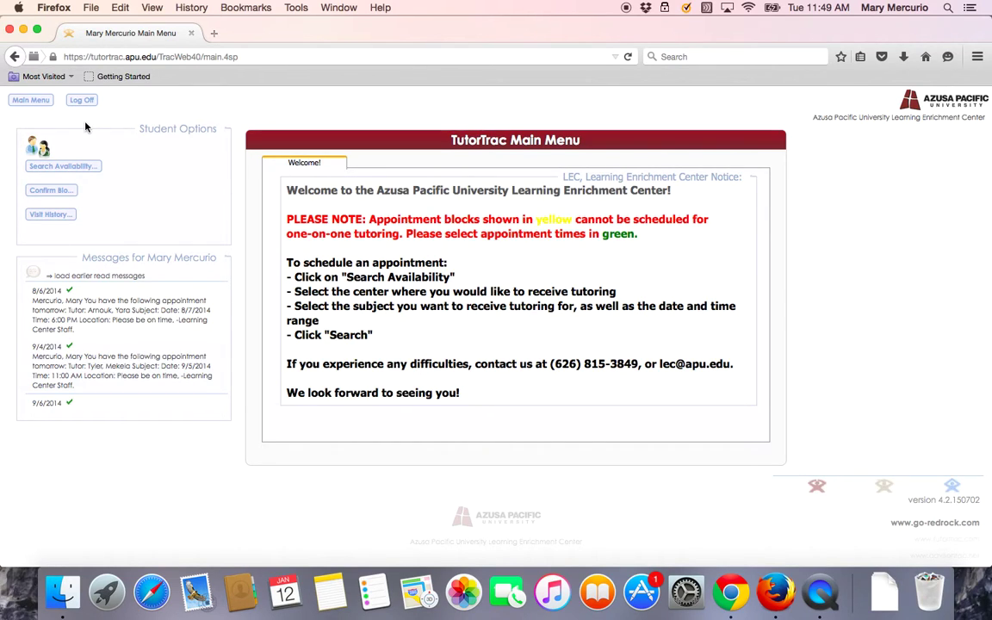
- Open Search Availability and set the center to LEC
left_click(60, 168)
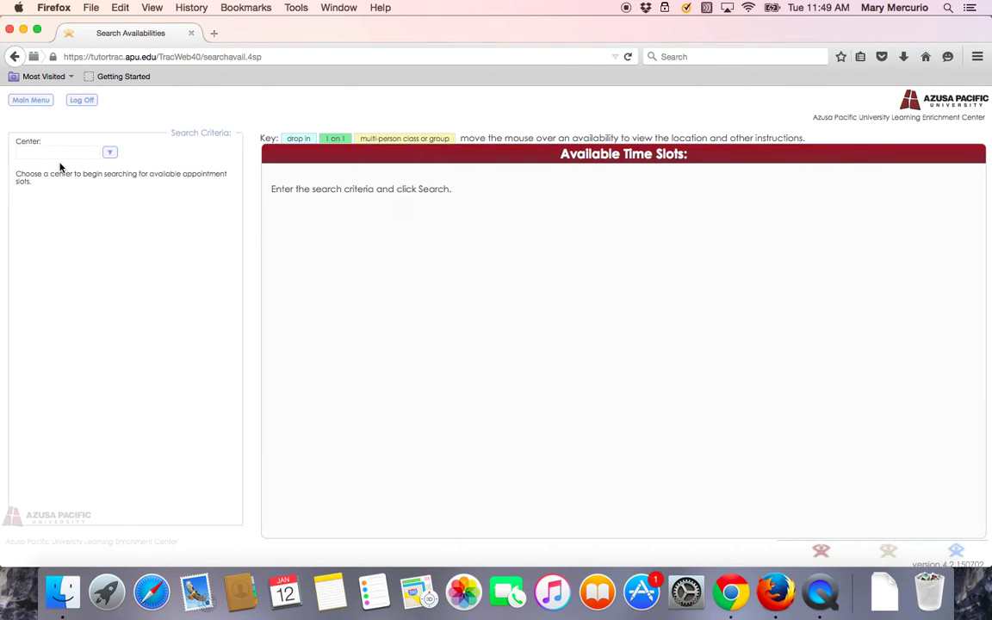
left_click(109, 152)
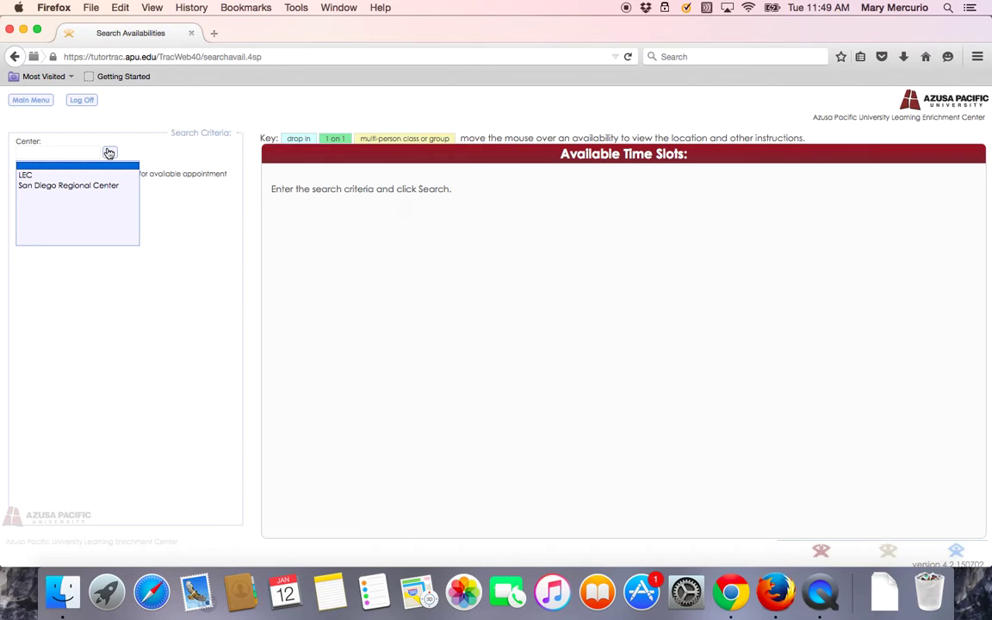
left_click(54, 174)
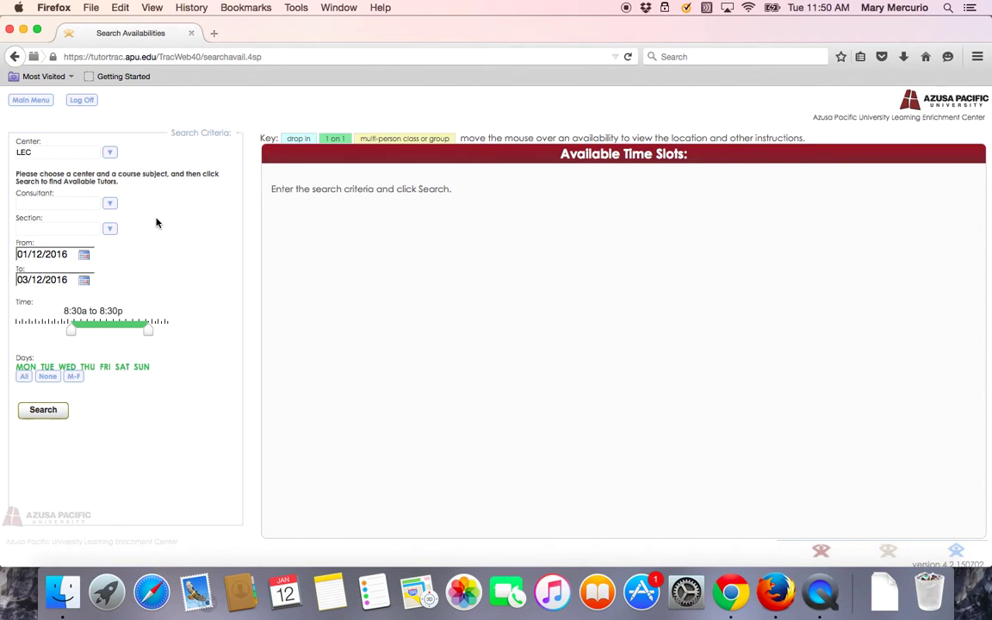
- Open the Consultant list and scroll through the available tutors
left_click(110, 205)
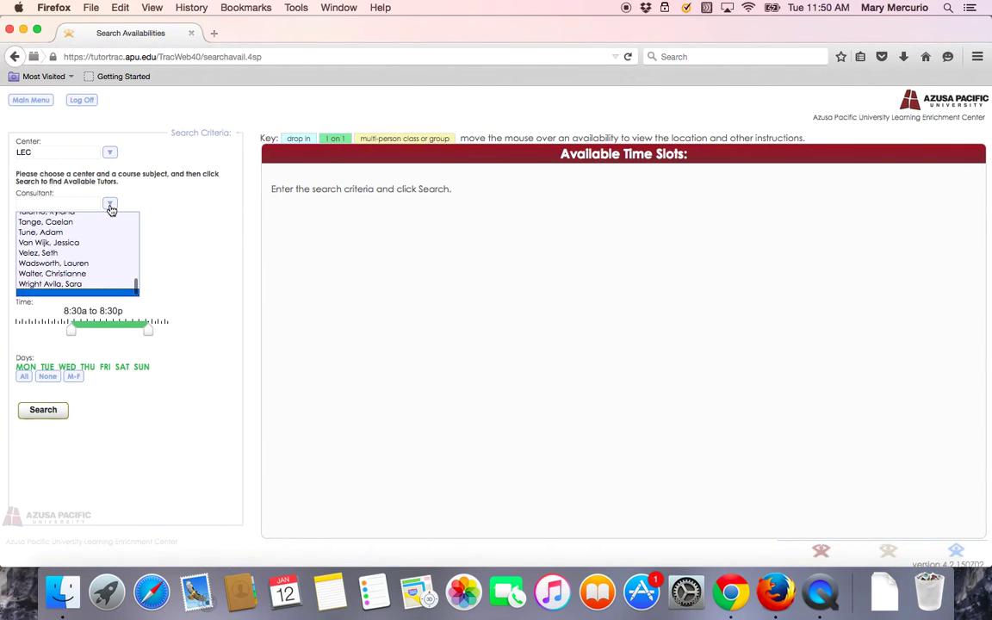
scroll(92, 233, "up", 3)
scroll(92, 233, "up", 3)
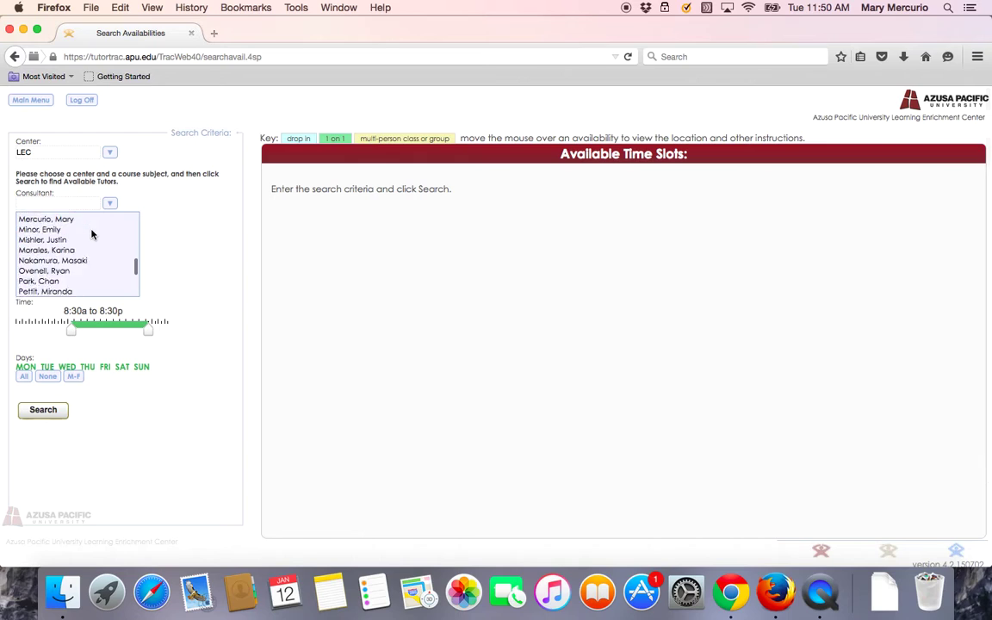
scroll(93, 234, "up", 3)
scroll(92, 234, "up", 4)
scroll(92, 233, "up", 3)
scroll(92, 234, "up", 1)
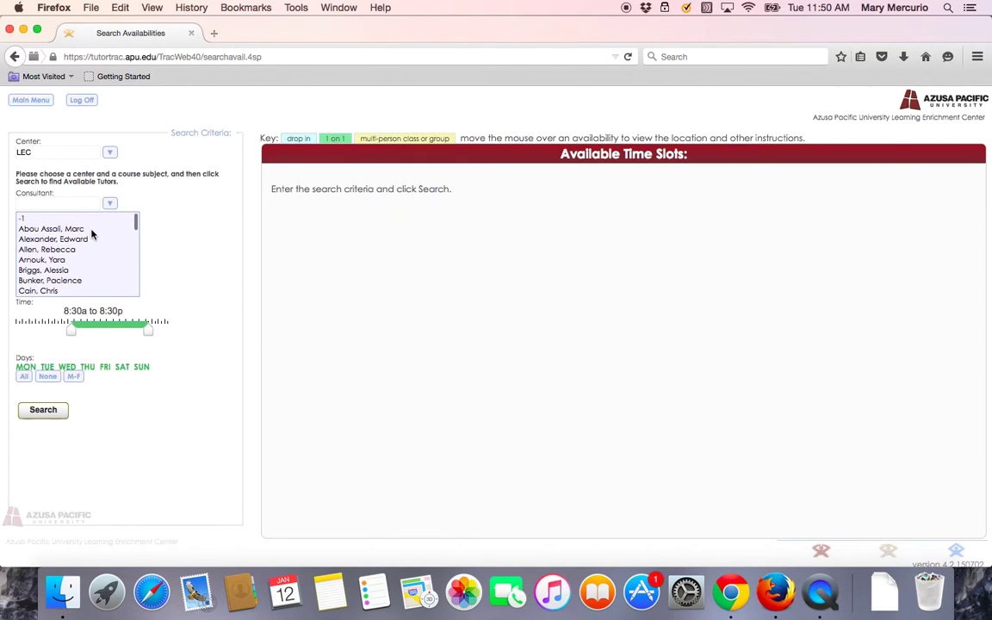
- Close the consultant list without choosing anyone and browse the course section list
left_click(187, 232)
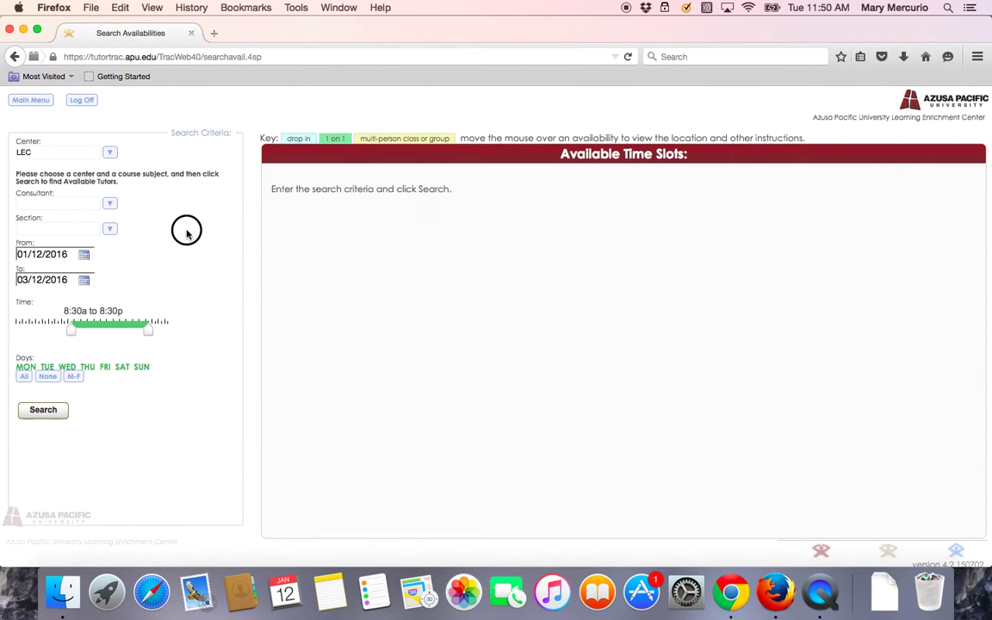
left_click(110, 230)
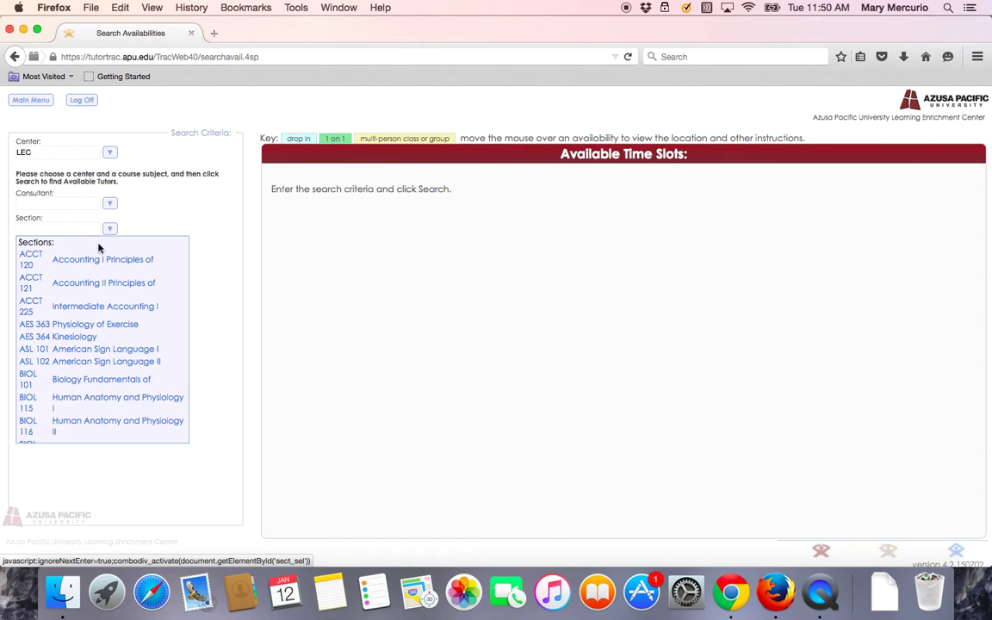
scroll(90, 278, "down", 1)
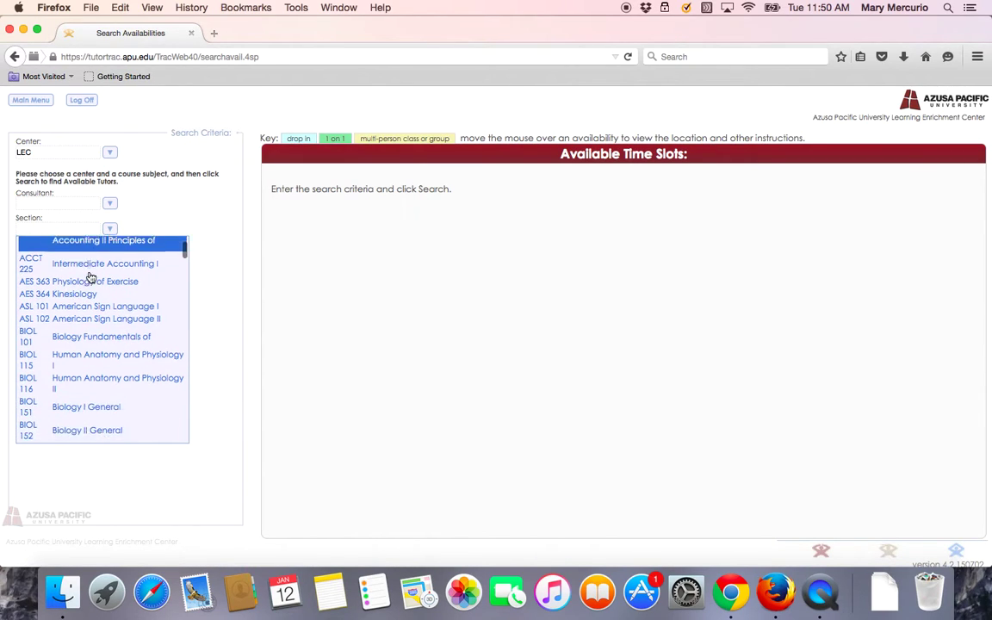
scroll(91, 278, "down", 2)
scroll(91, 278, "down", 1)
scroll(90, 277, "down", 2)
scroll(91, 277, "down", 1)
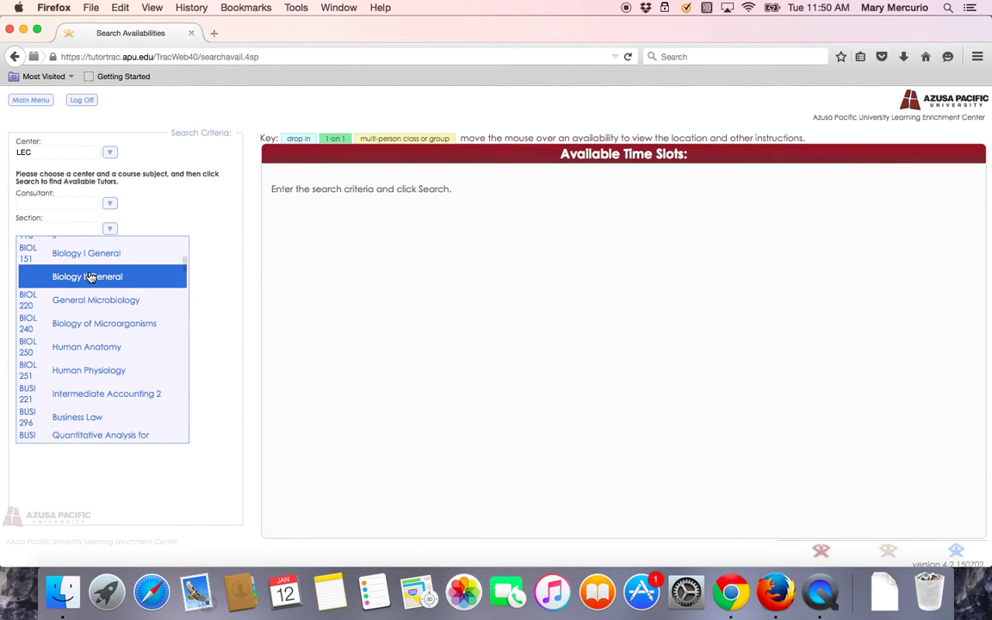
scroll(91, 277, "down", 3)
scroll(91, 278, "down", 1)
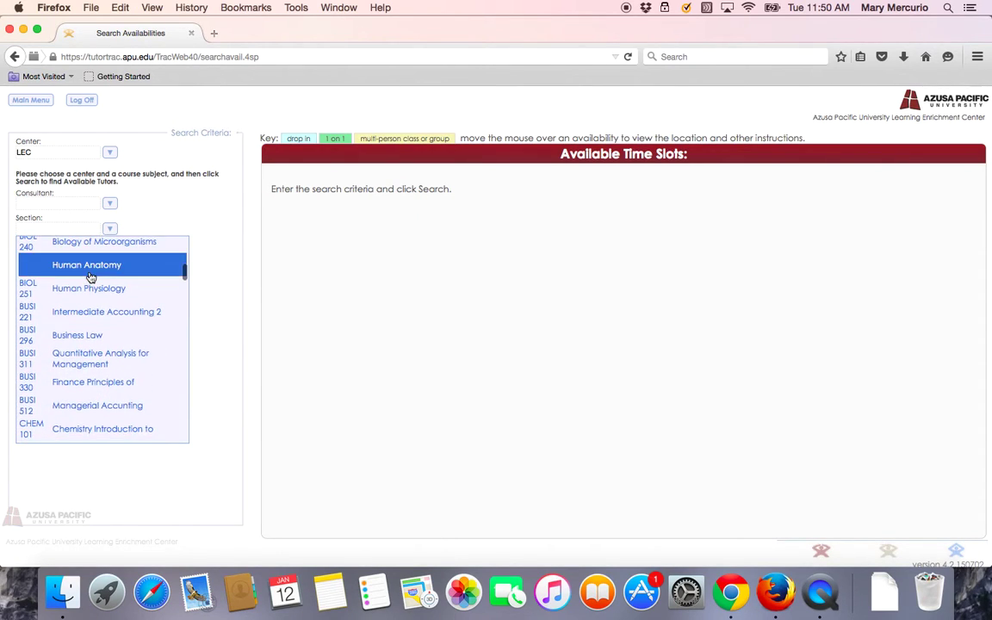
scroll(91, 277, "down", 1)
scroll(91, 277, "down", 4)
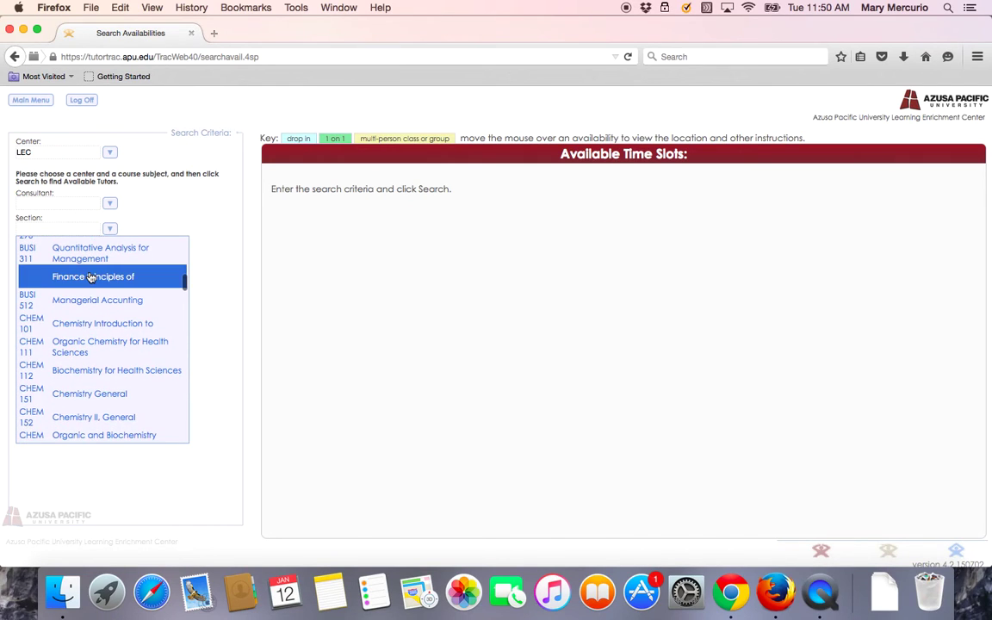
scroll(91, 277, "down", 10)
scroll(90, 277, "down", 3)
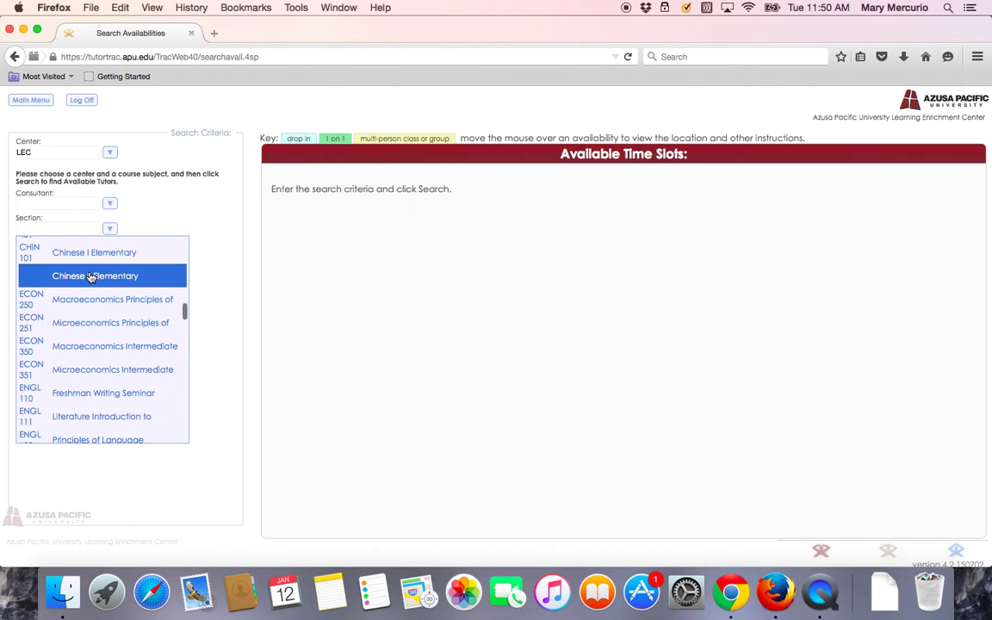
scroll(91, 278, "down", 3)
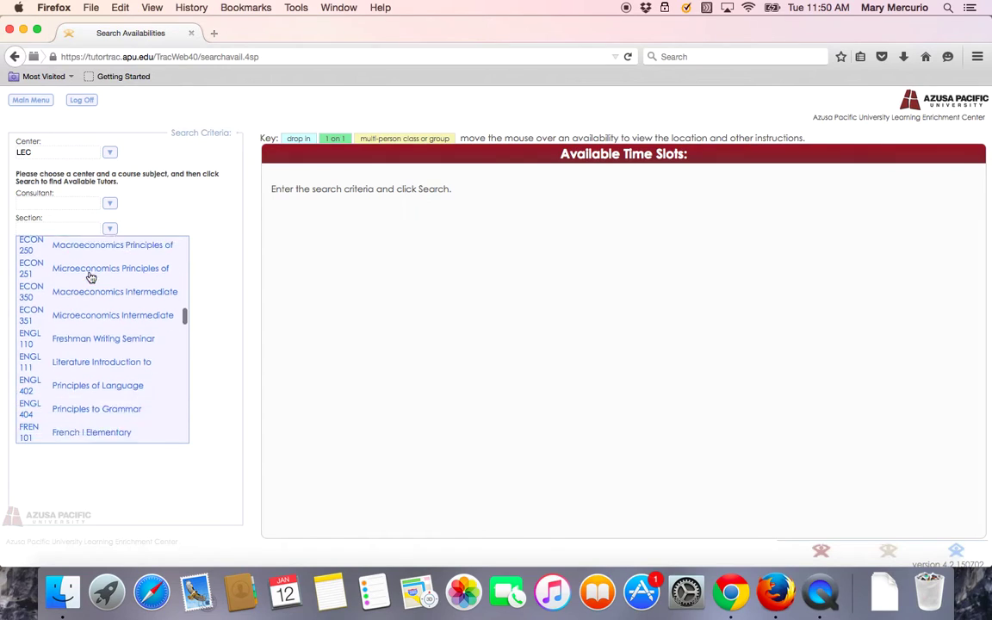
scroll(90, 278, "down", 5)
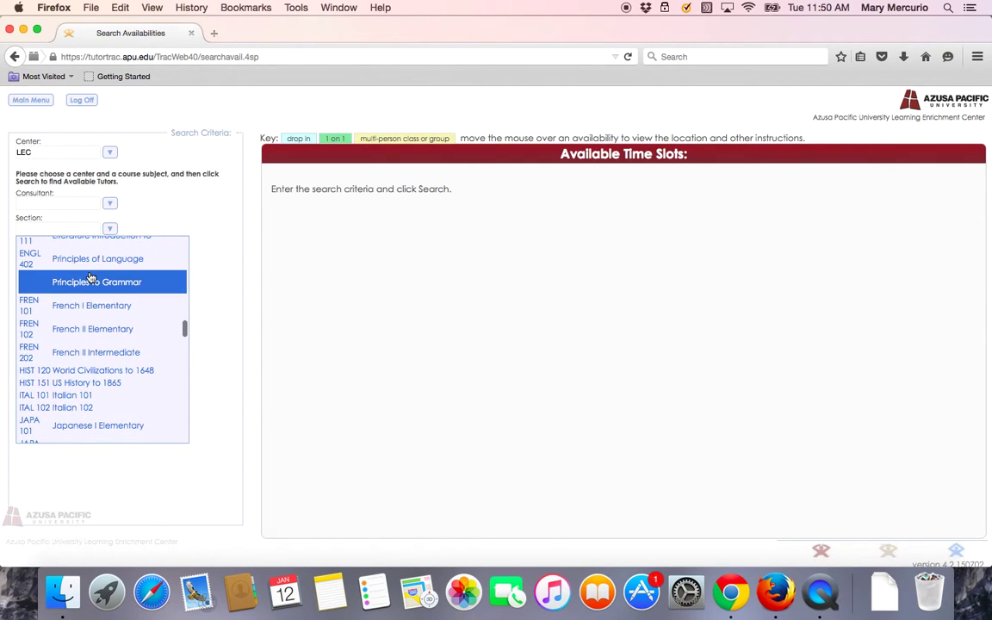
left_click(182, 215)
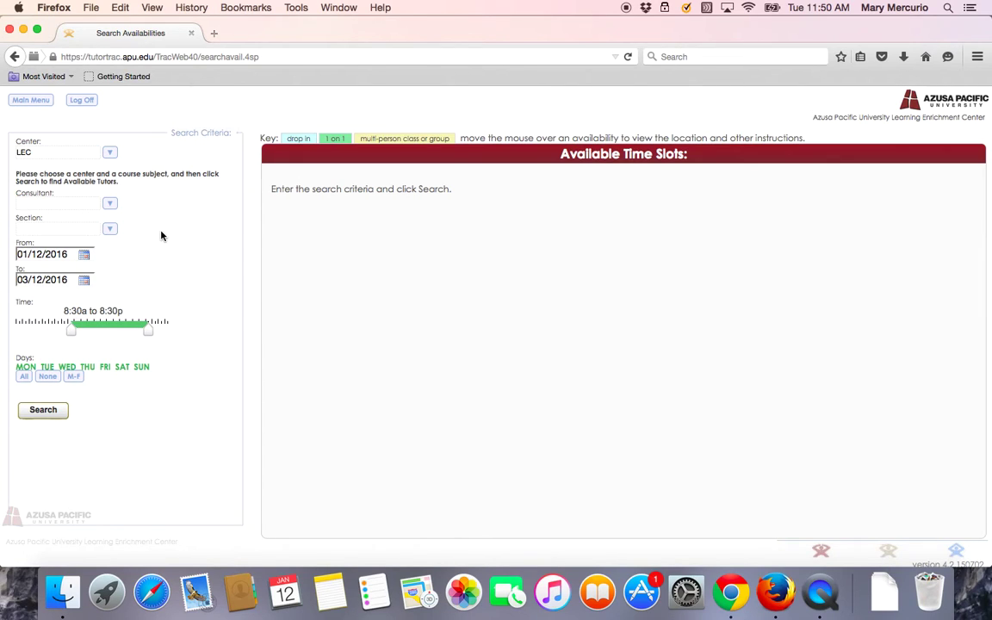
- Select Calculus I (MATH 161) as the search section
left_click(115, 234)
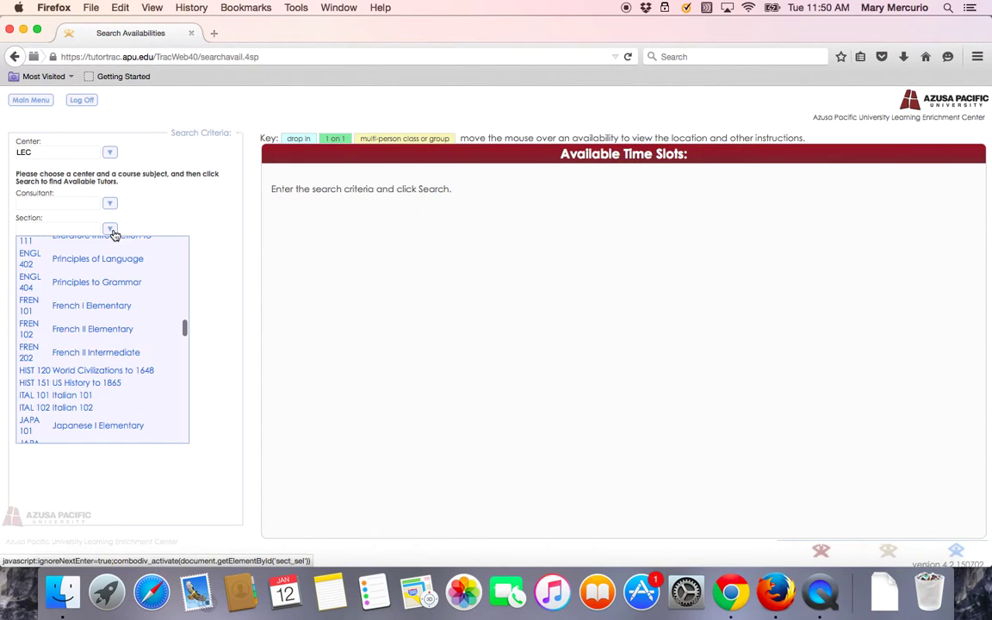
scroll(98, 352, "down", 1)
scroll(97, 353, "down", 1)
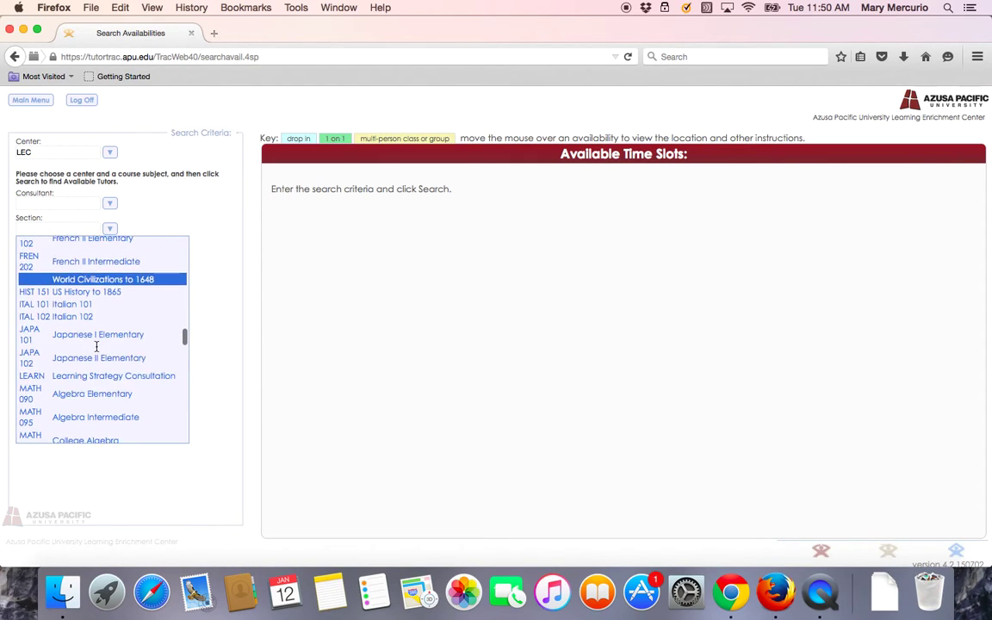
scroll(97, 352, "down", 2)
scroll(97, 352, "down", 1)
scroll(97, 352, "down", 2)
scroll(96, 351, "down", 2)
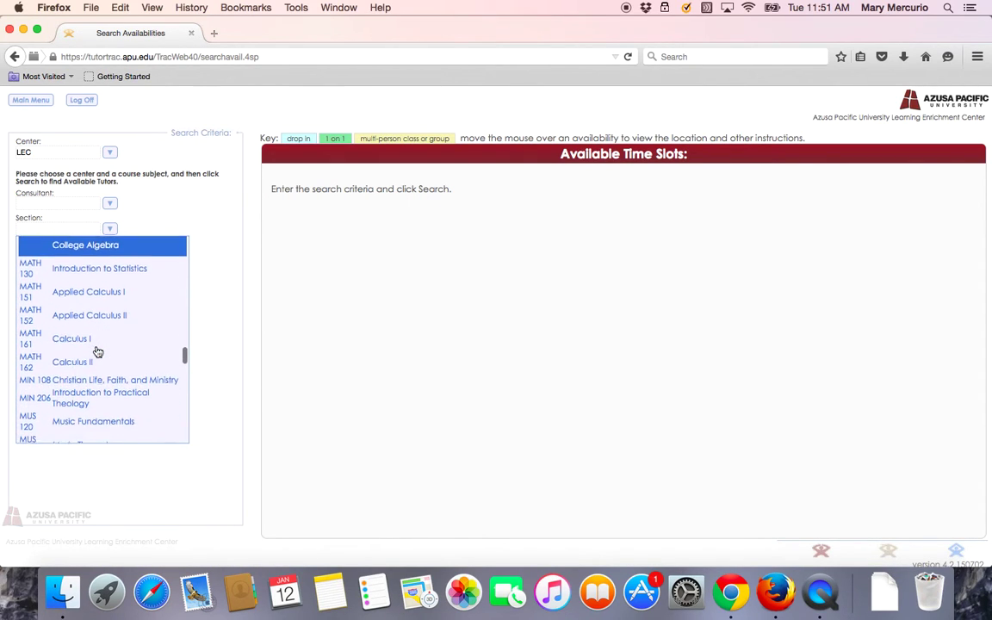
scroll(95, 351, "down", 1)
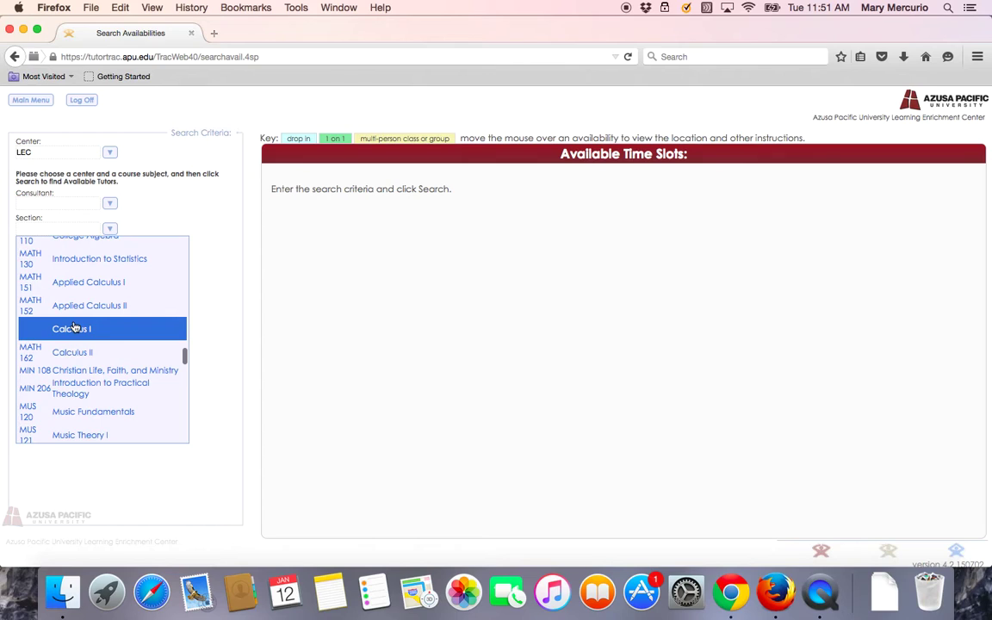
left_click(74, 328)
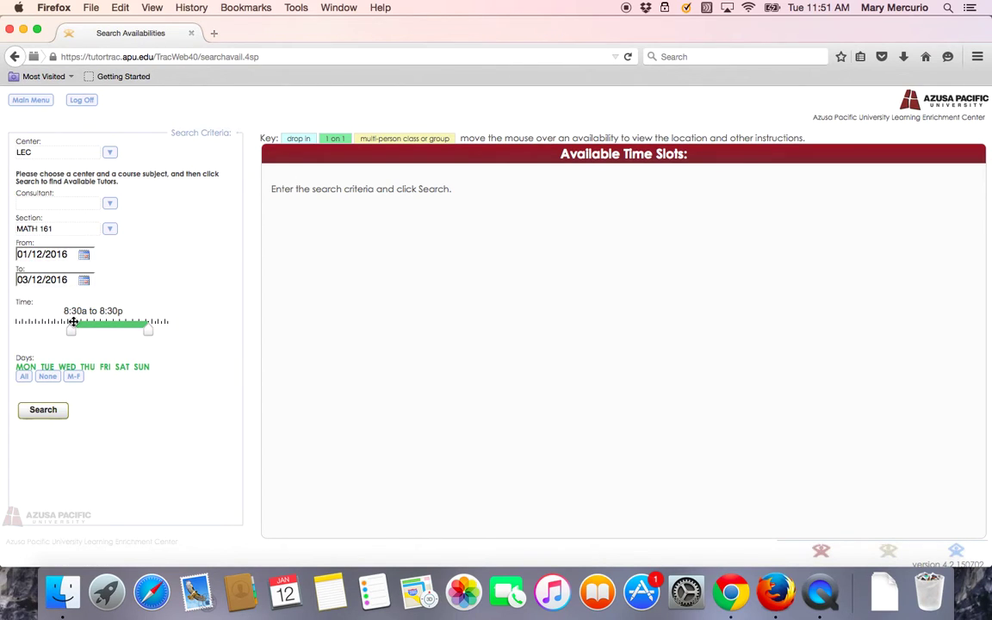
- Run the search for MATH 161 slots from 01/12/2016 to 03/12/2016
left_click(31, 417)
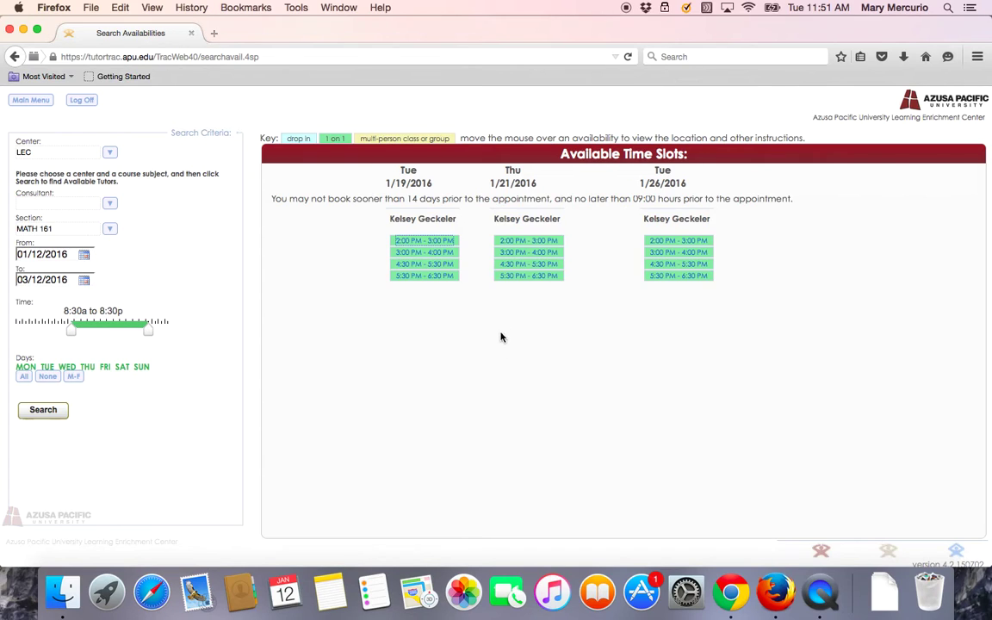
left_click(510, 264)
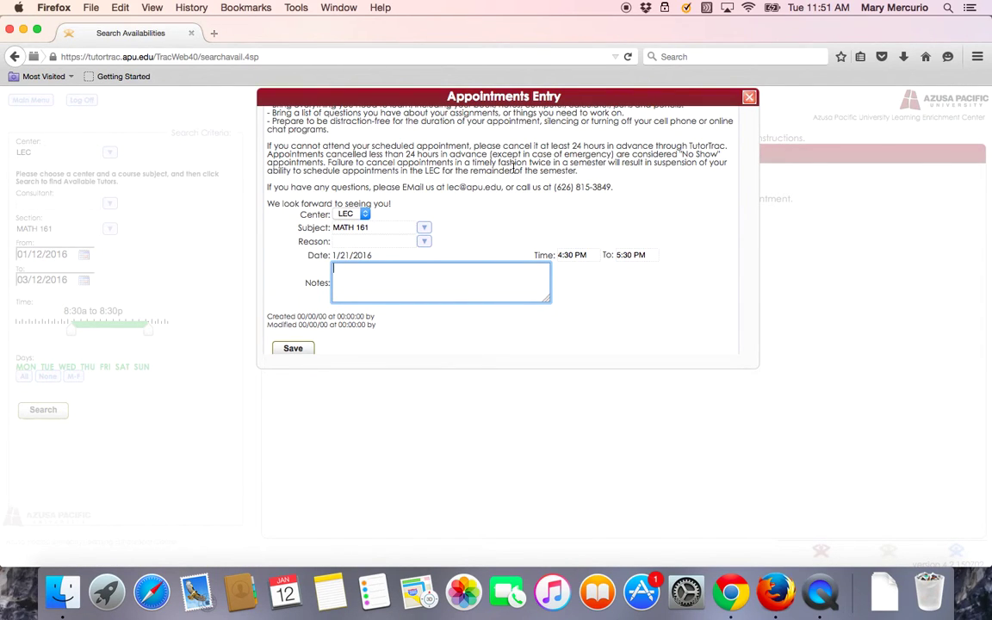
scroll(515, 169, "up", 3)
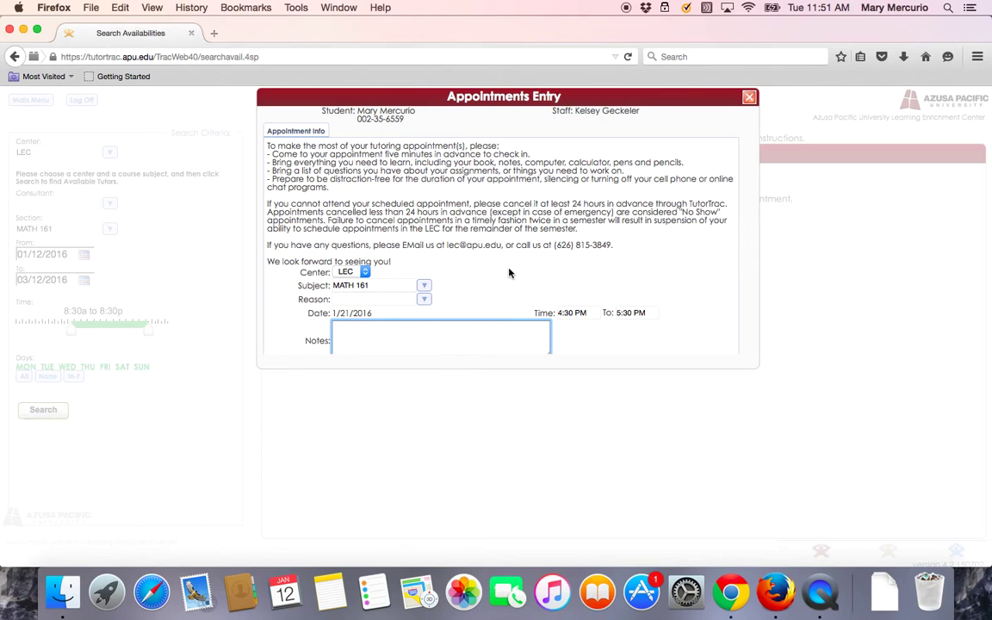
scroll(509, 273, "down", 2)
scroll(509, 273, "down", 2)
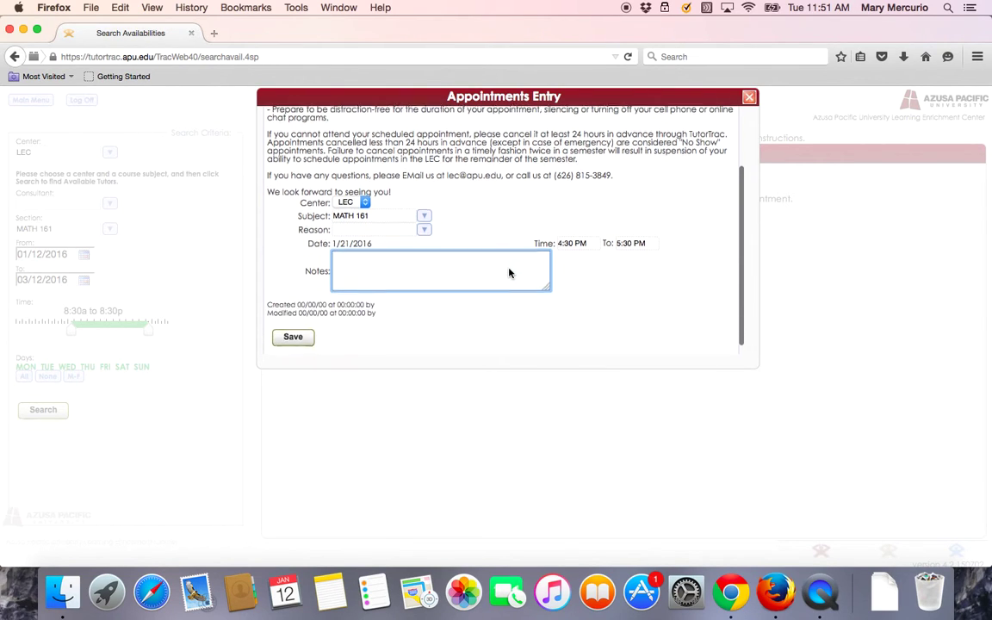
scroll(510, 273, "up", 2)
scroll(509, 273, "up", 1)
scroll(509, 273, "up", 2)
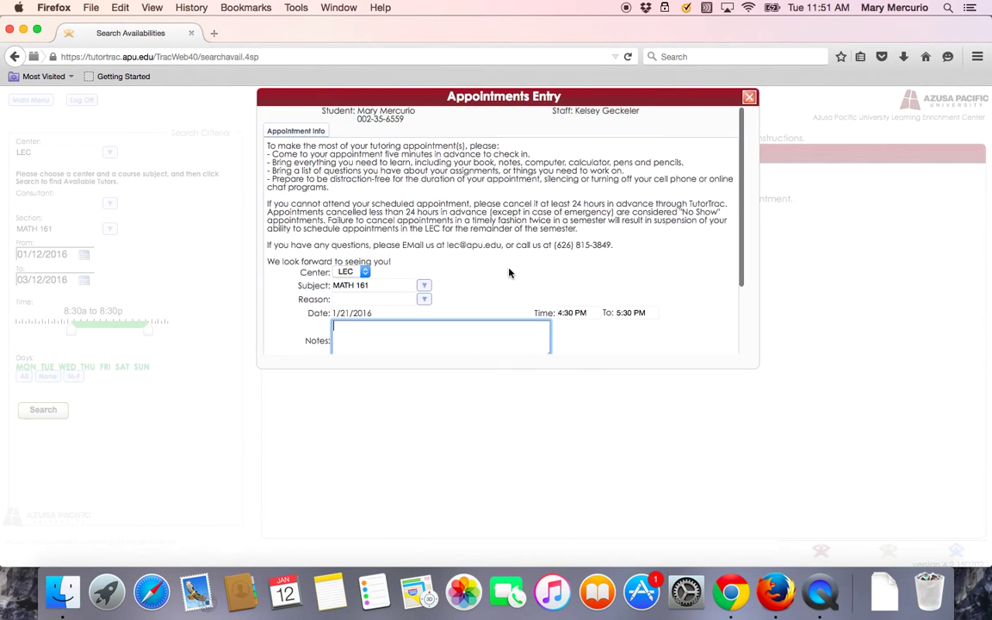
- Confirm MATH 161 in the Subject dropdown and pick General Tutoring as the Reason
left_click(424, 287)
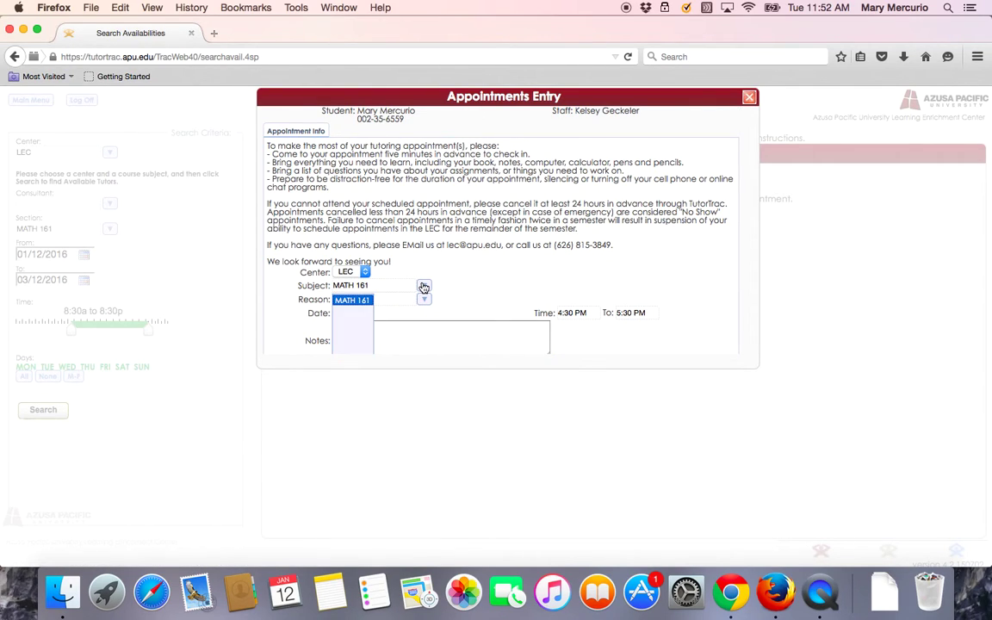
left_click(348, 301)
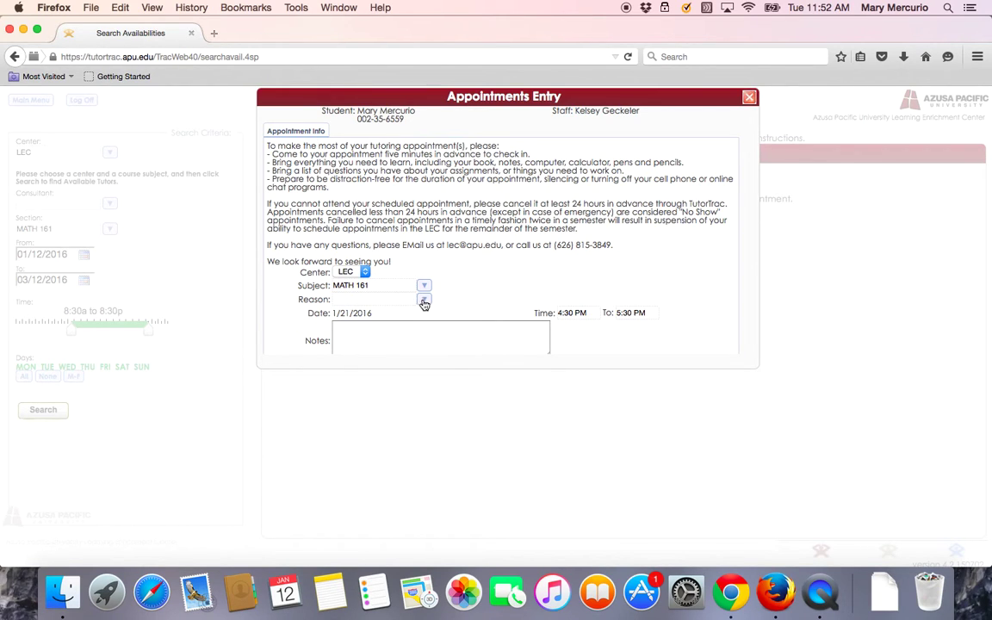
scroll(484, 288, "down", 3)
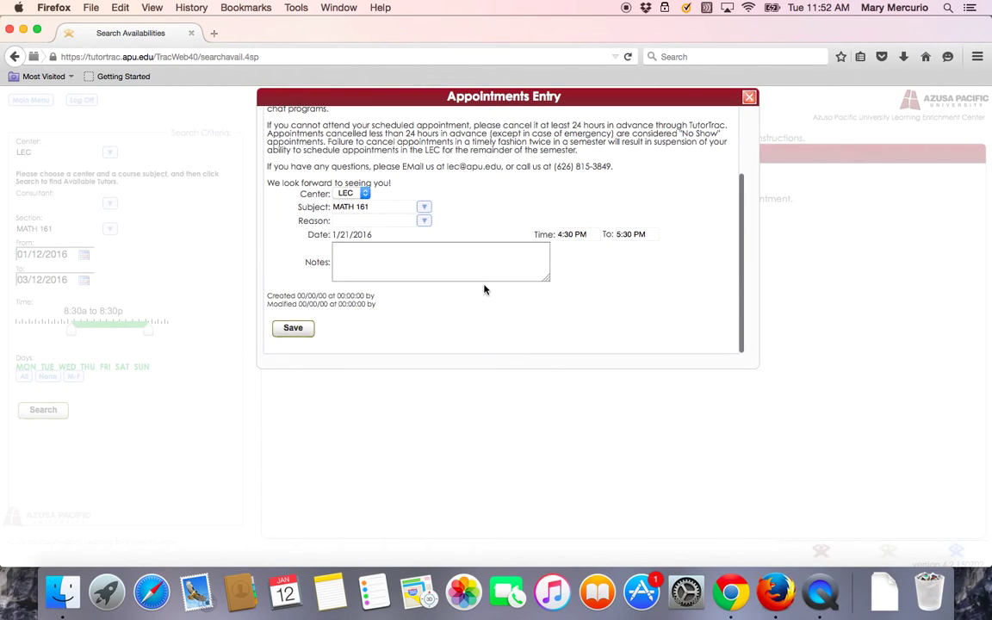
left_click(425, 221)
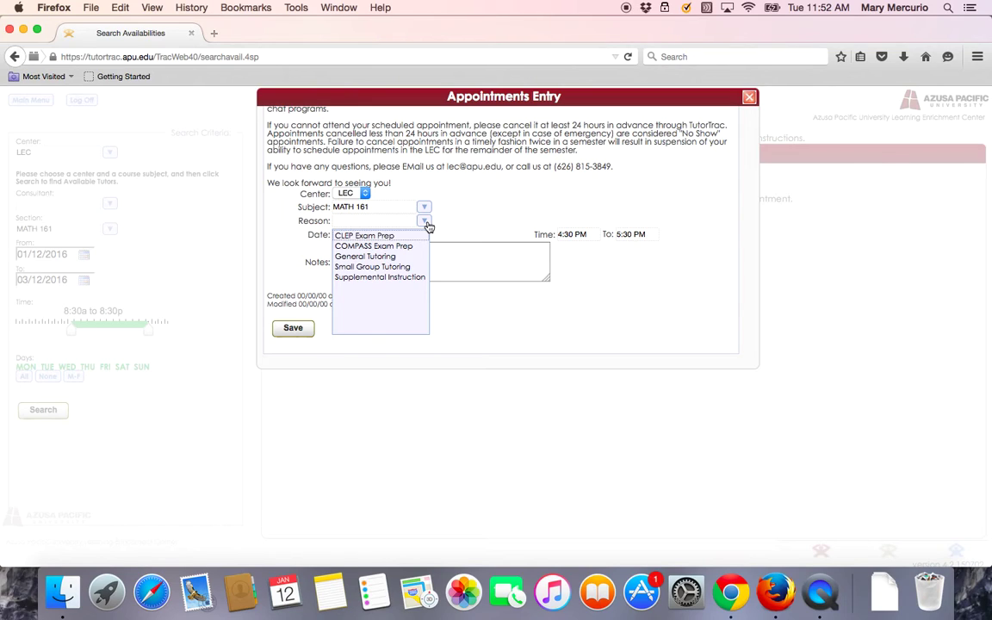
left_click(387, 258)
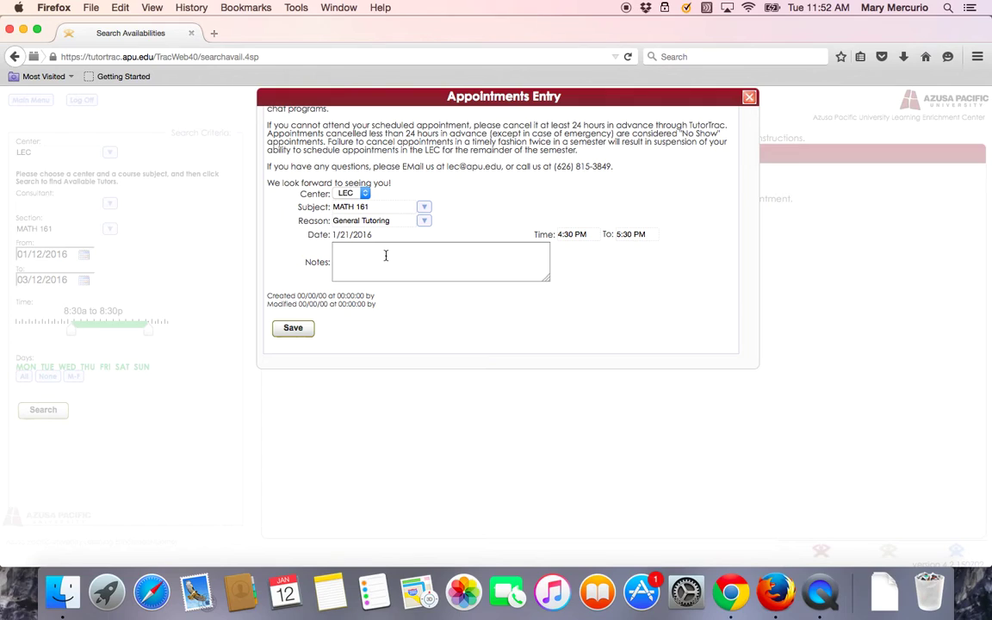
- Add the note 'I need assistance with linear equations please.' and save the appointment
left_click(386, 256)
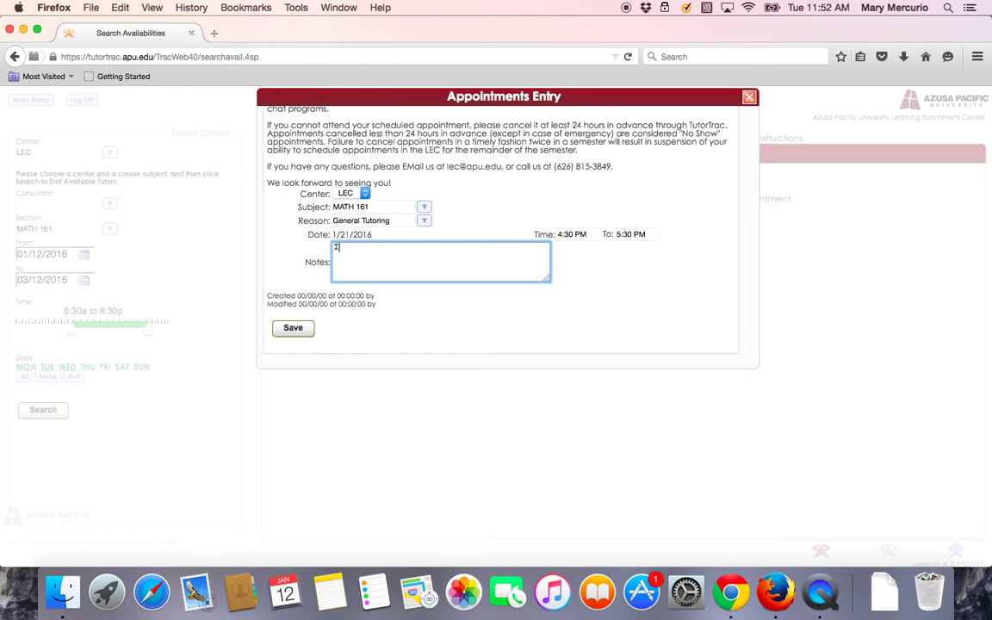
type("Ine")
key("BackSpace")
key("BackSpace")
type("need assis")
type("tance with ")
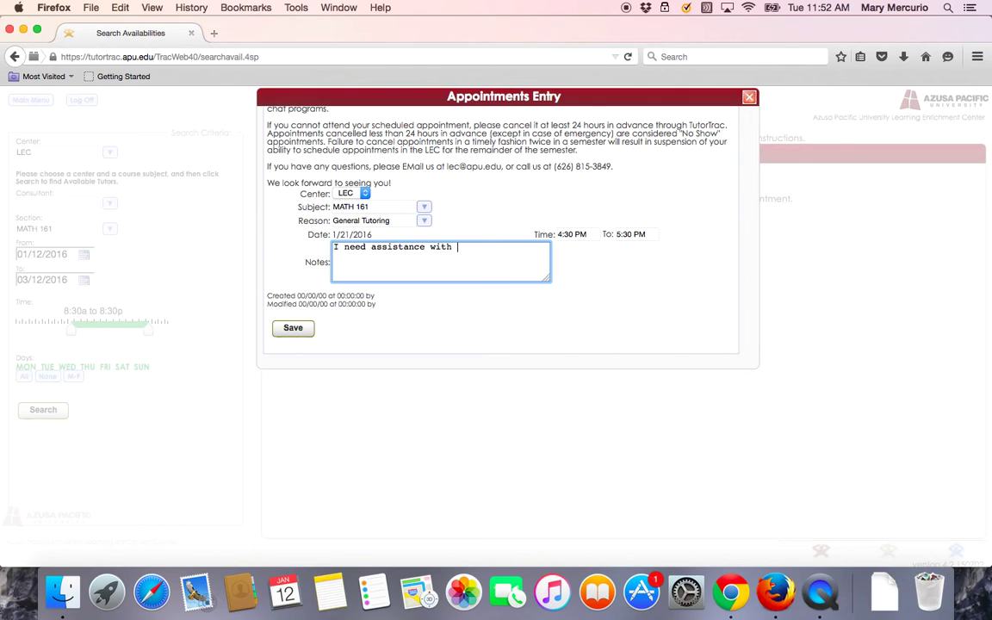
type("linear eq")
type("uations p")
type("lease.")
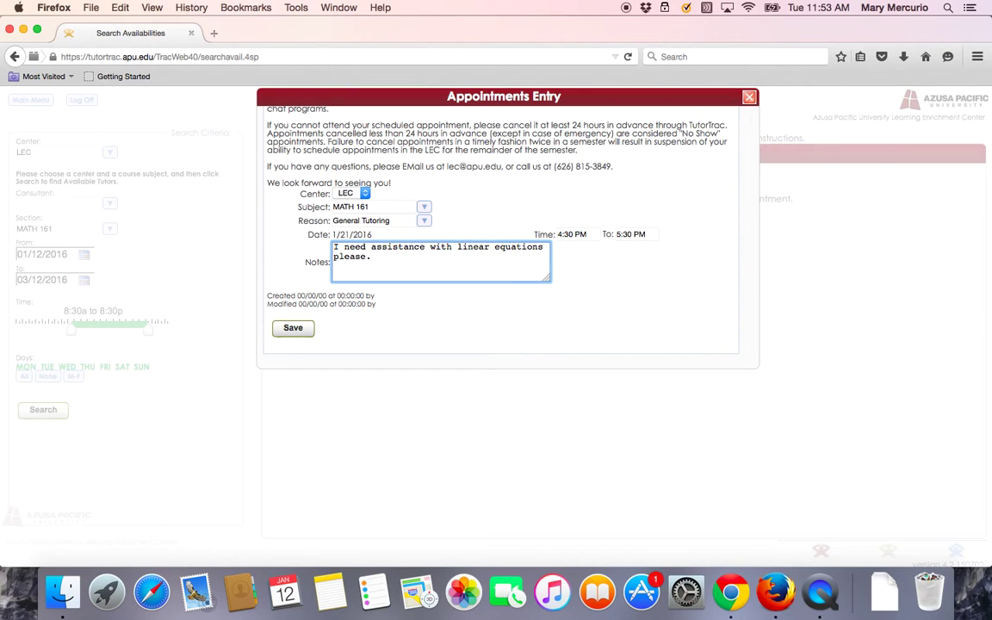
left_click(288, 334)
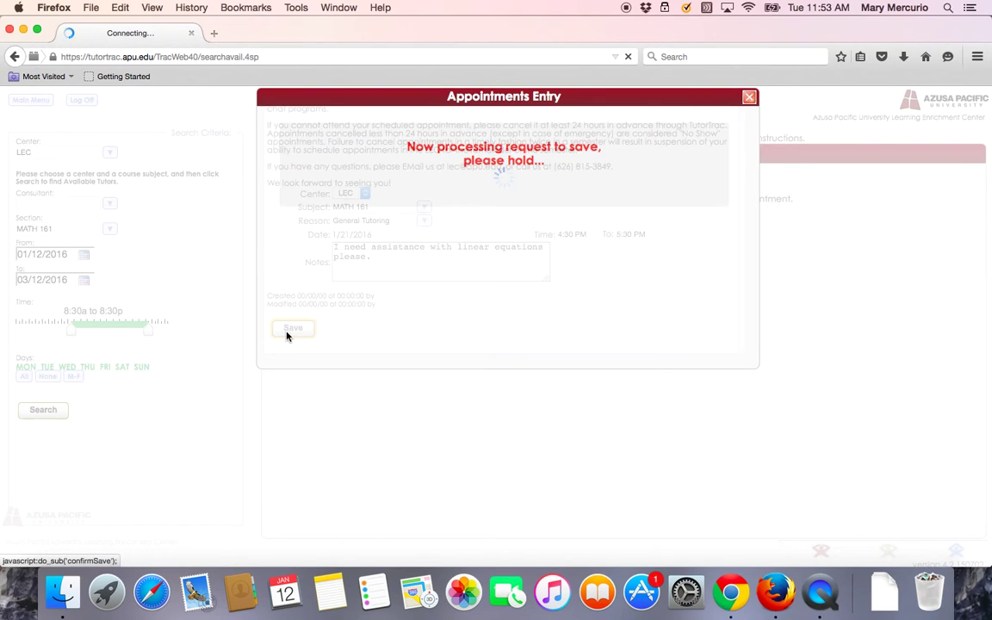